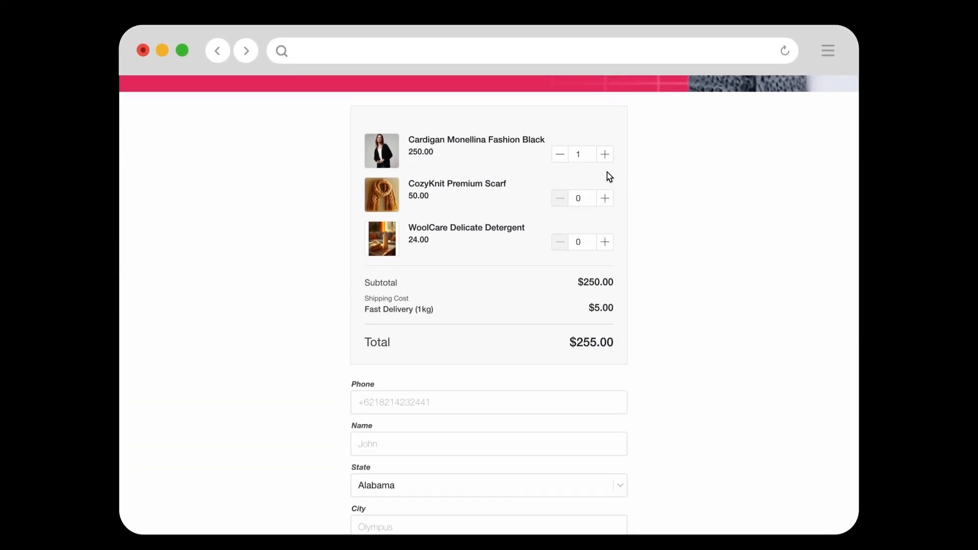
# - Add one CozyKnit Premium Scarf and one WoolCare Delicate Detergent to the order in the checkout form
pyautogui.click(606, 199)
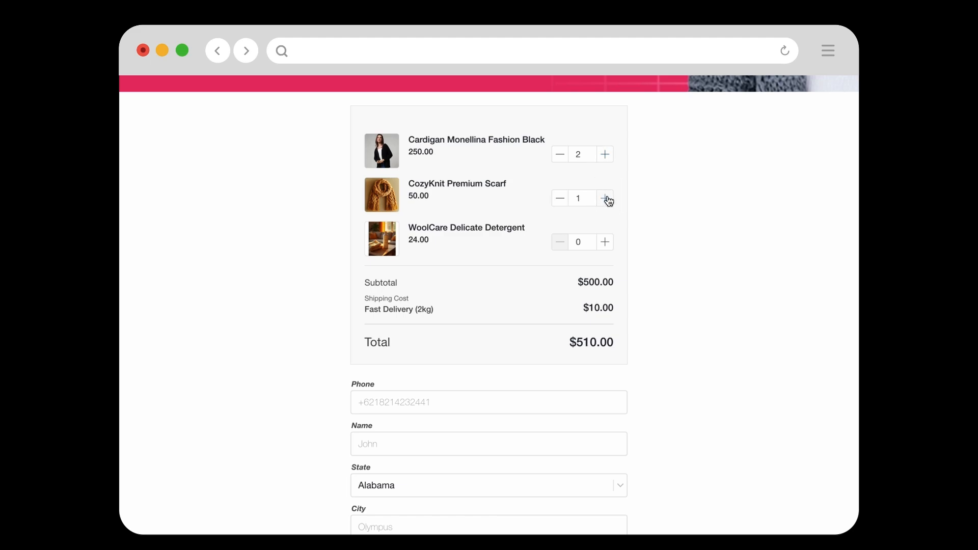
pyautogui.click(606, 243)
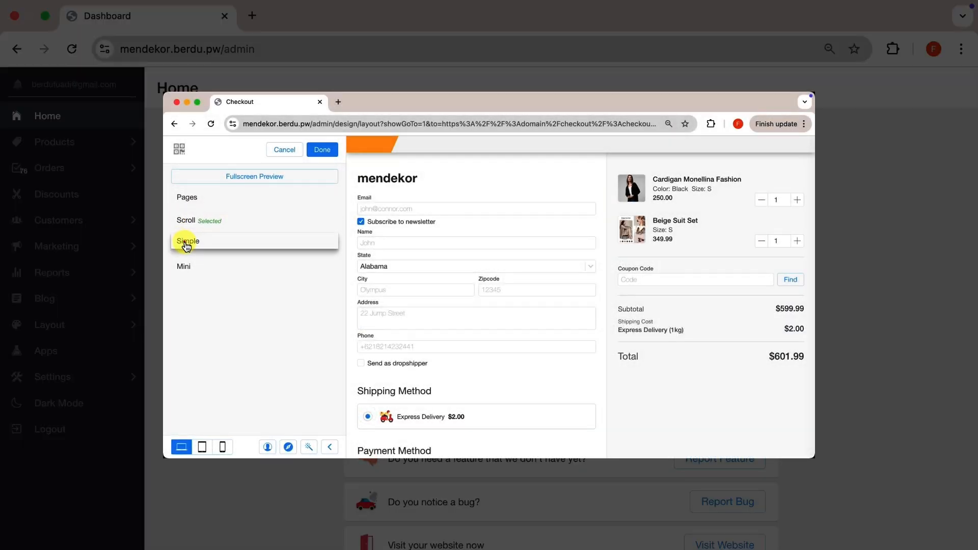
# - Preview the Simple and Mini checkout page designs, and keep the Scroll design
pyautogui.click(186, 244)
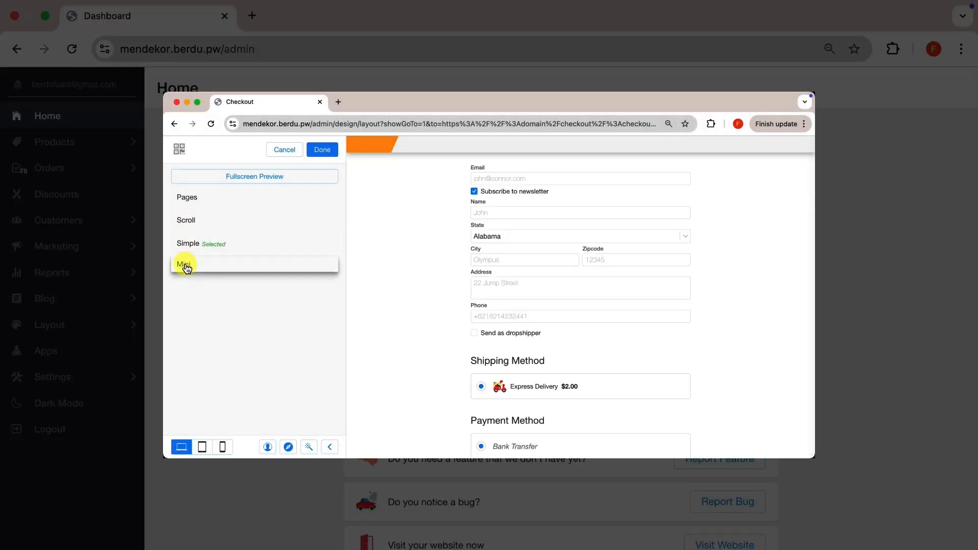
pyautogui.click(184, 265)
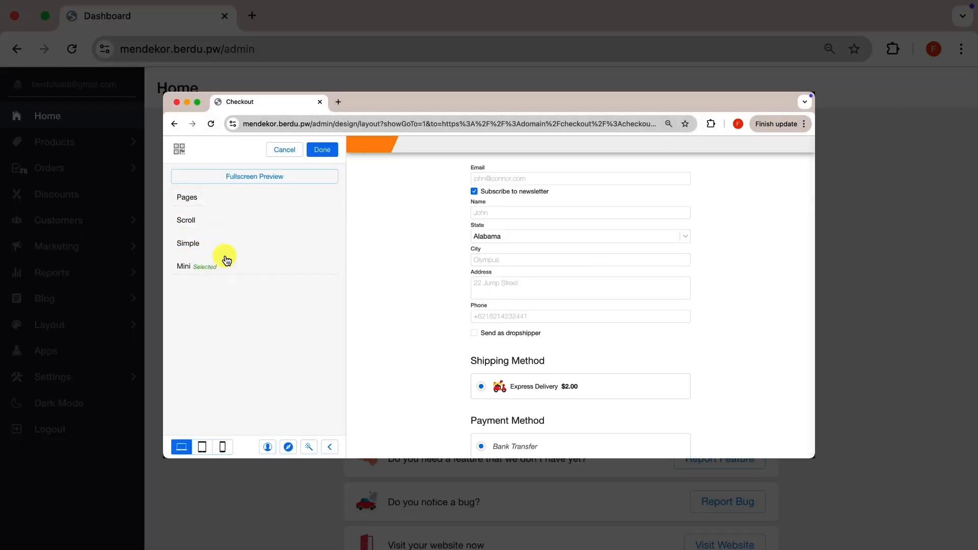
pyautogui.click(192, 223)
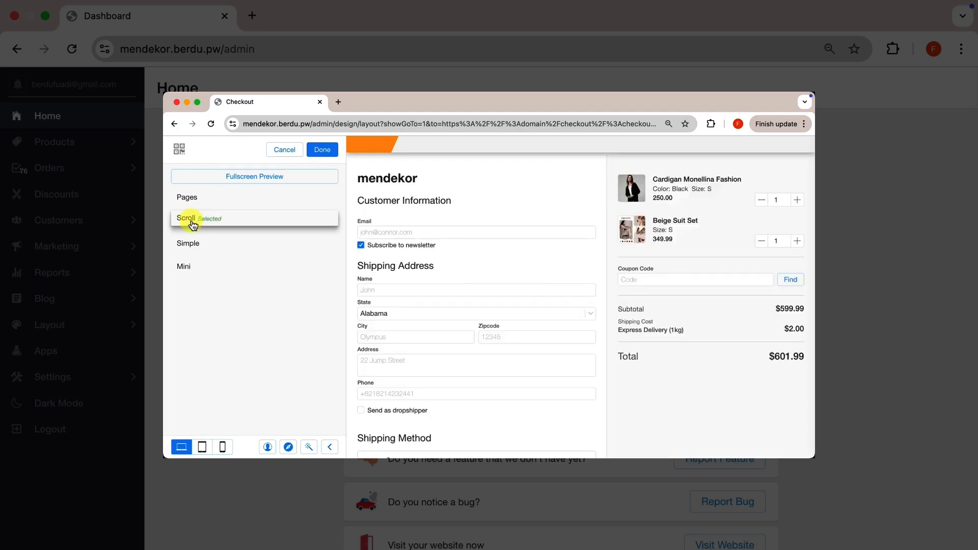
pyautogui.click(315, 150)
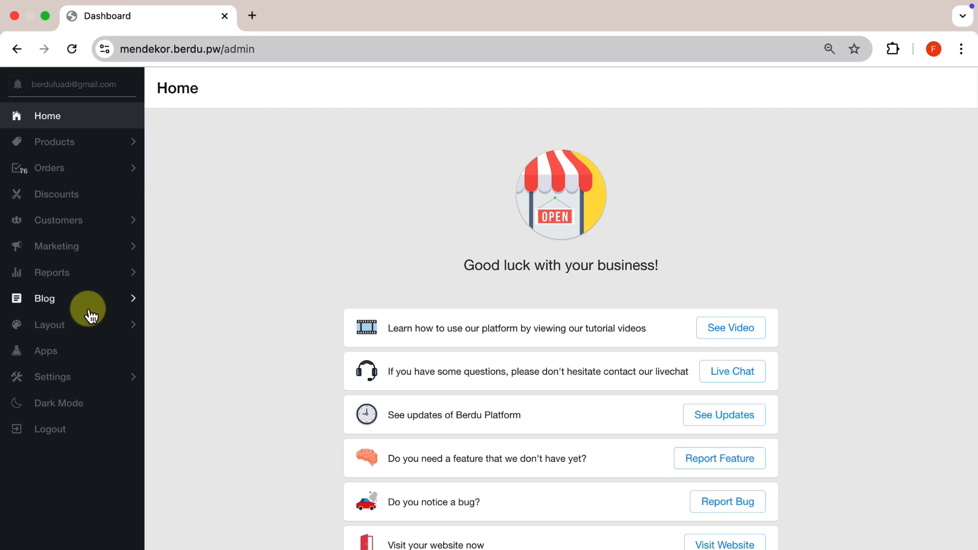
# - Open the custom page CARDIGAN LP for editing from the store's list of custom pages
pyautogui.click(81, 324)
pyautogui.click(104, 169)
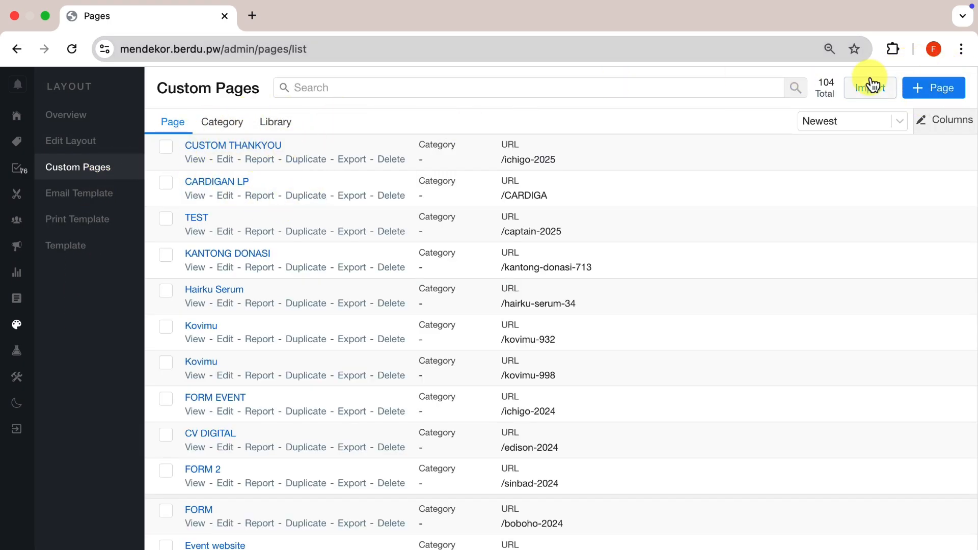
pyautogui.click(227, 196)
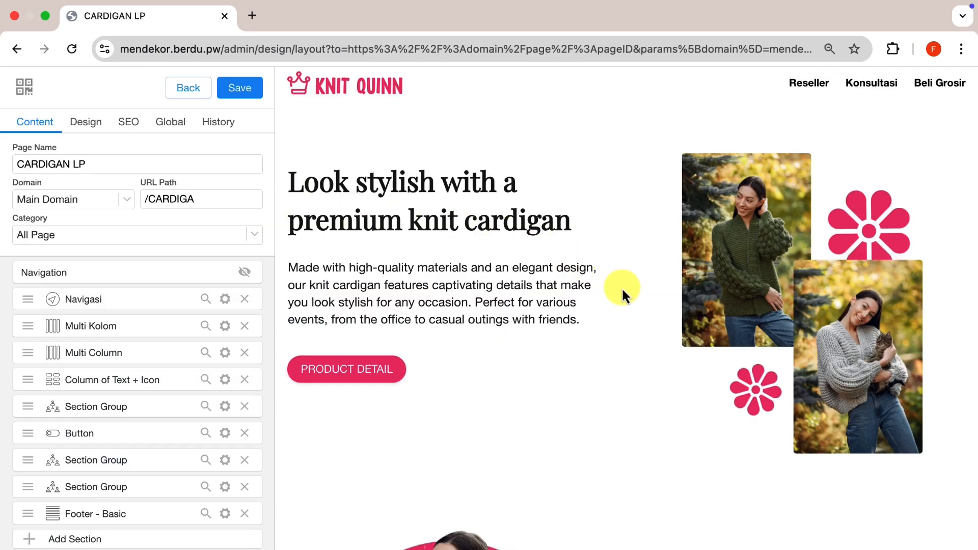
# - Search the available sections for "CH" and add a Checkout Form section below the page's footer
pyautogui.scroll(-15, 621, 286)
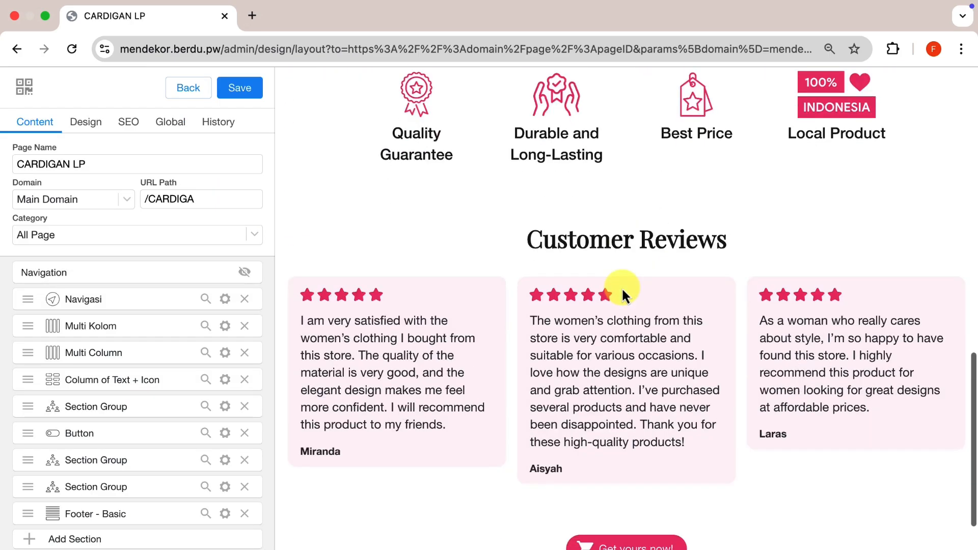
pyautogui.scroll(-5, 621, 286)
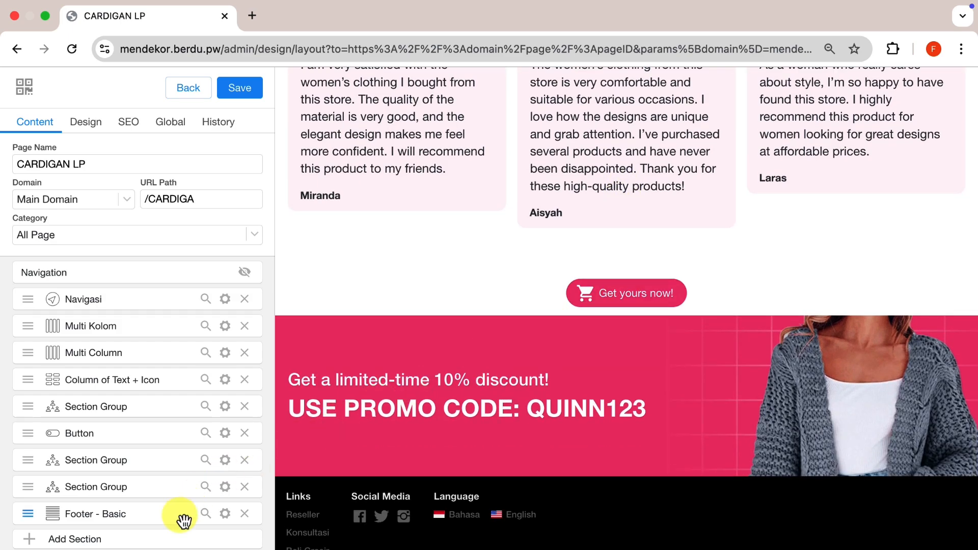
pyautogui.click(168, 539)
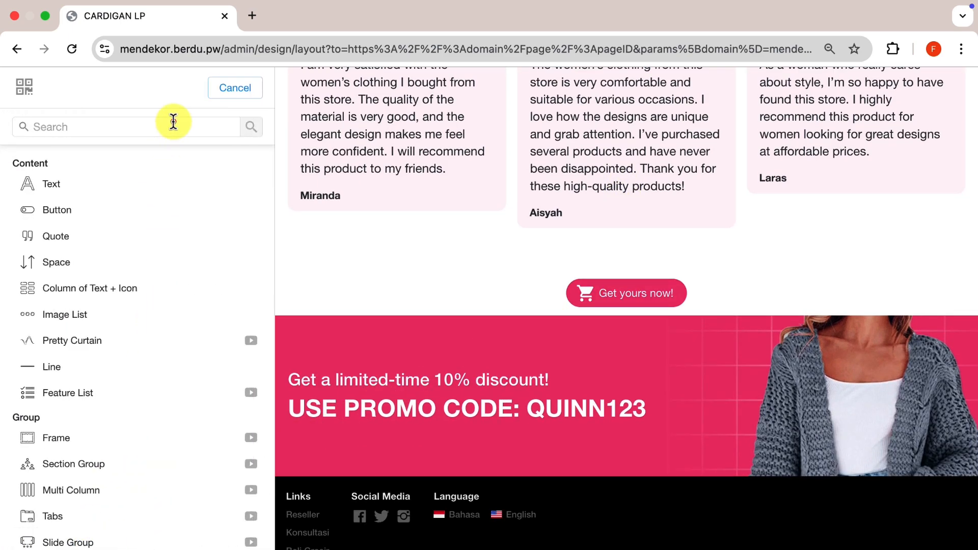
pyautogui.click(173, 121)
pyautogui.write('CH')
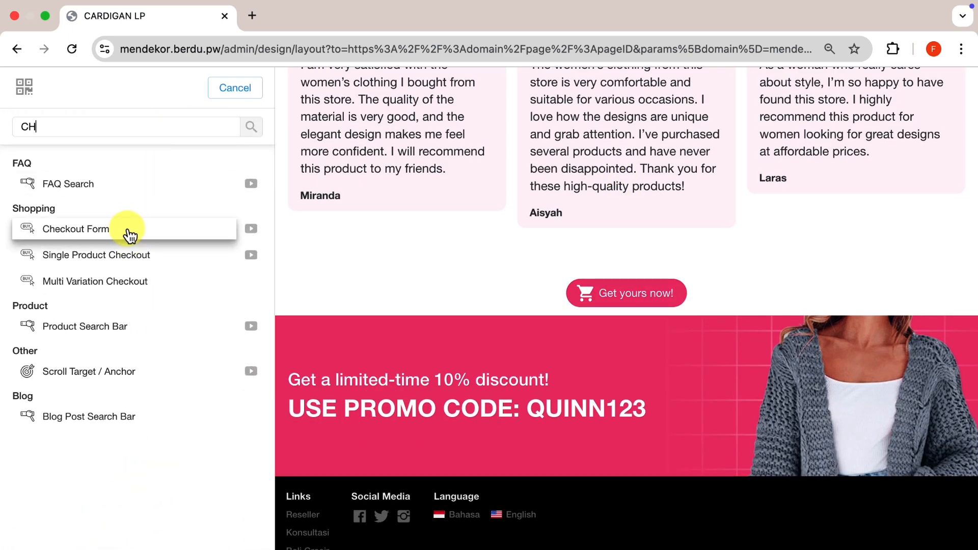
pyautogui.click(128, 230)
# - Add Cardigan Monellina Fashion Black to the checkout form and raise its quantity to 2 in the order preview
pyautogui.click(124, 151)
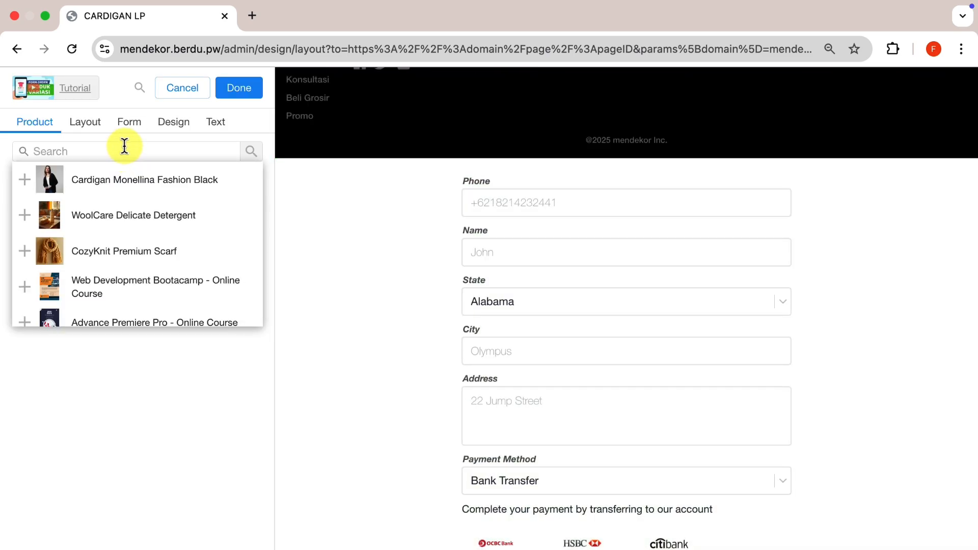
pyautogui.click(147, 187)
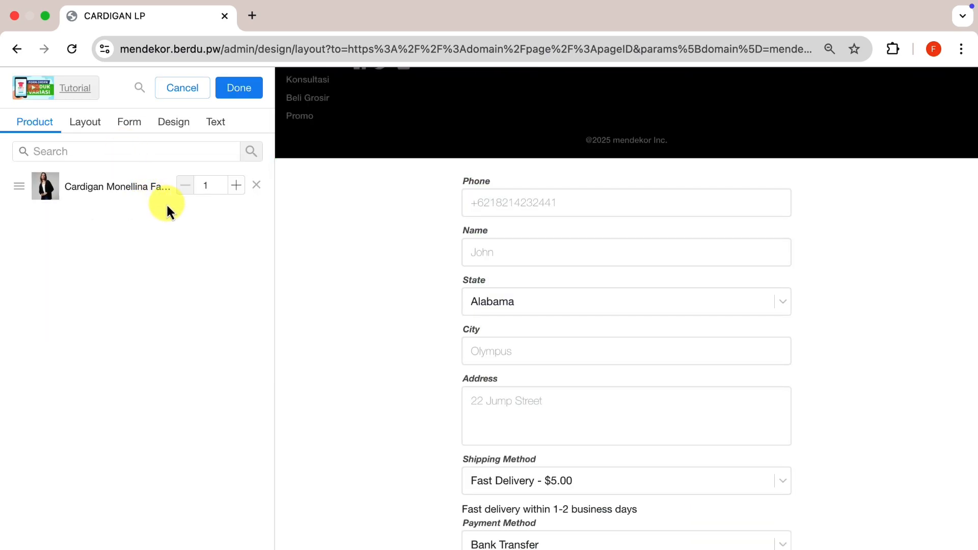
pyautogui.scroll(-5, 412, 296)
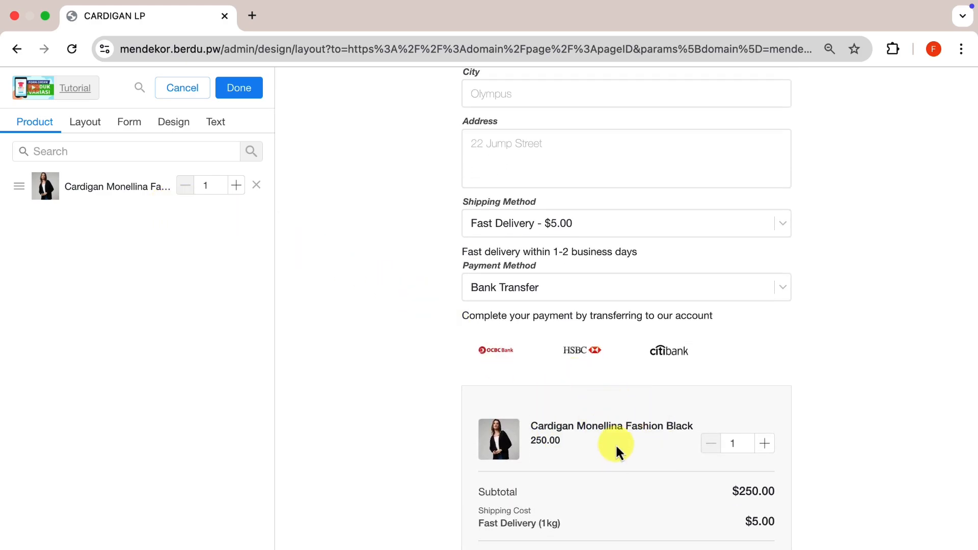
pyautogui.scroll(-1, 616, 447)
pyautogui.click(763, 427)
pyautogui.click(764, 427)
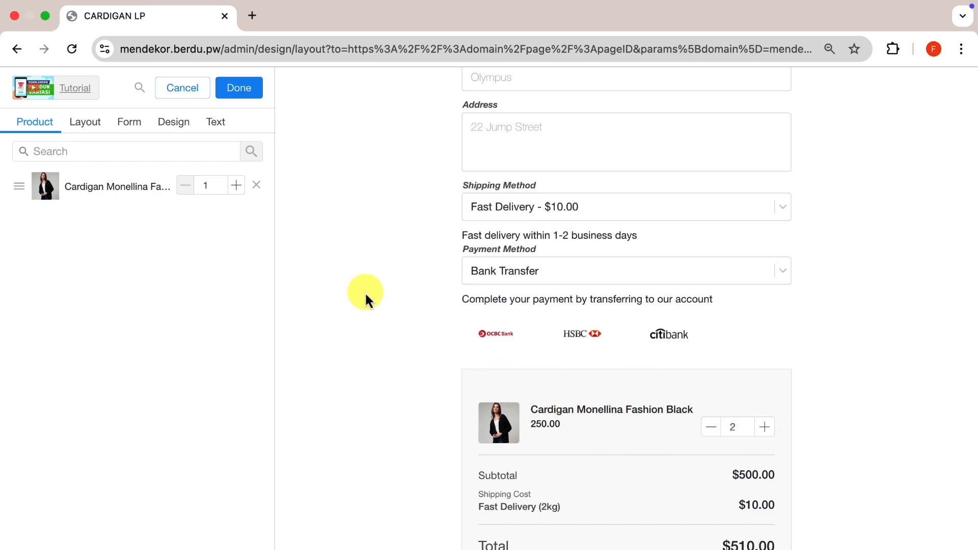
# - Try the Disabled option for Edit Product in the form's purchase settings, and restore it to Direct
pyautogui.click(129, 123)
pyautogui.click(225, 150)
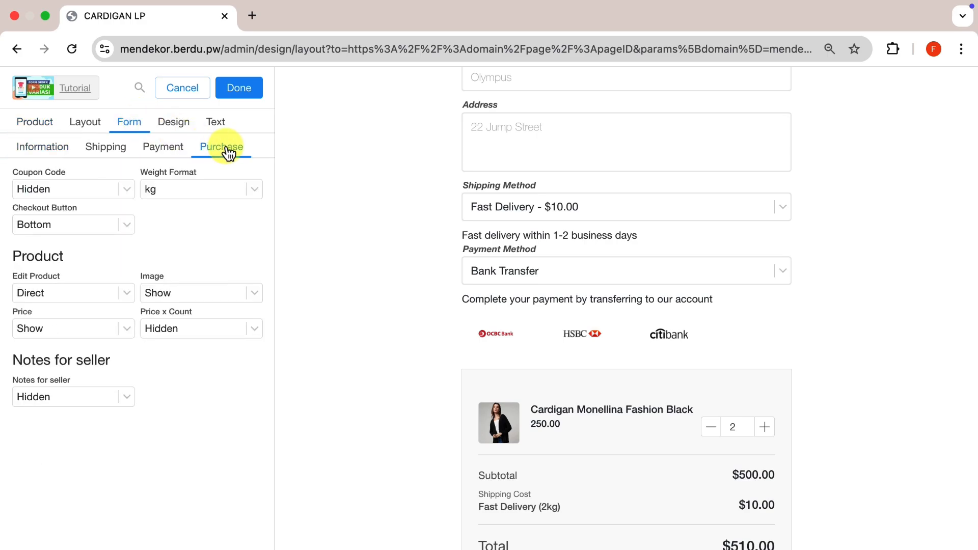
pyautogui.click(85, 291)
pyautogui.click(78, 295)
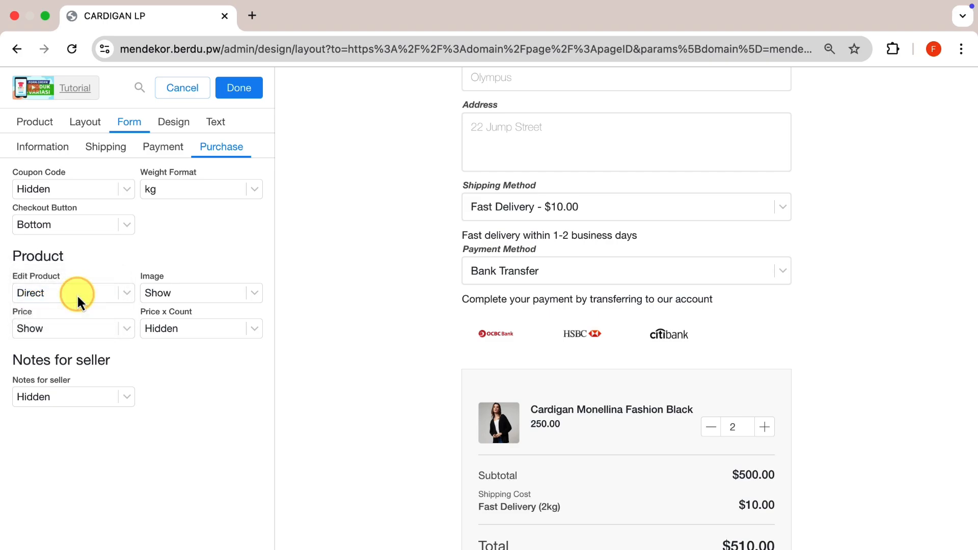
pyautogui.click(99, 299)
pyautogui.click(96, 283)
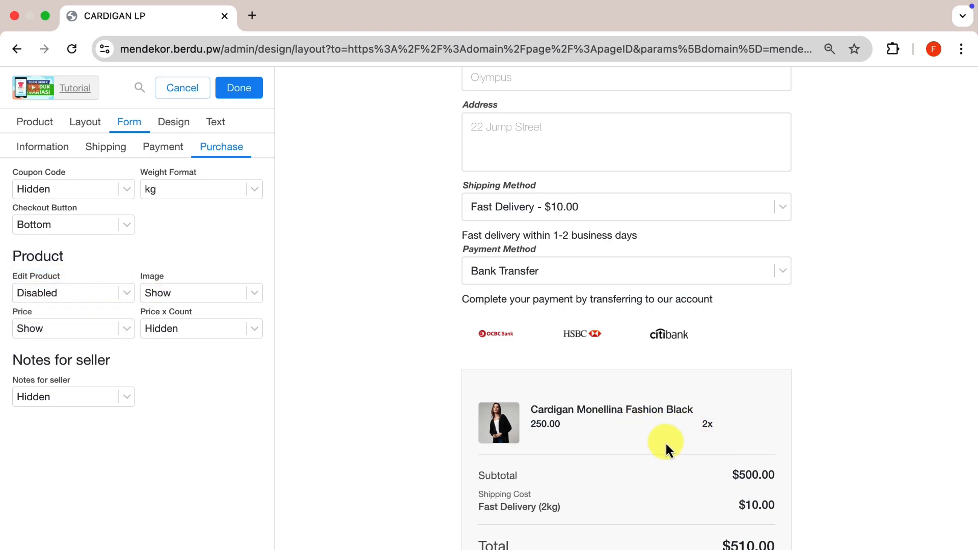
pyautogui.click(103, 294)
pyautogui.click(76, 310)
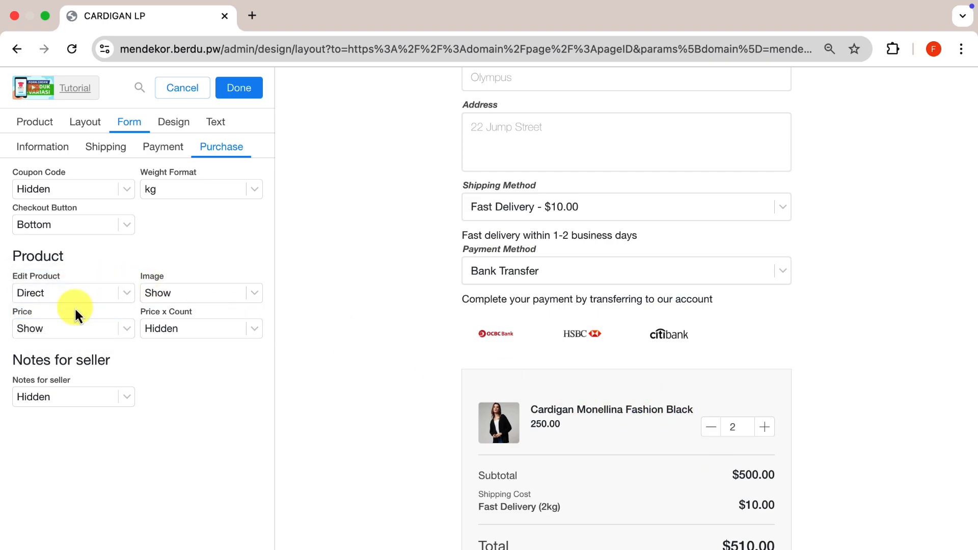
# - Add CozyKnit Premium Scarf as a second product in the checkout form
pyautogui.click(46, 127)
pyautogui.click(121, 153)
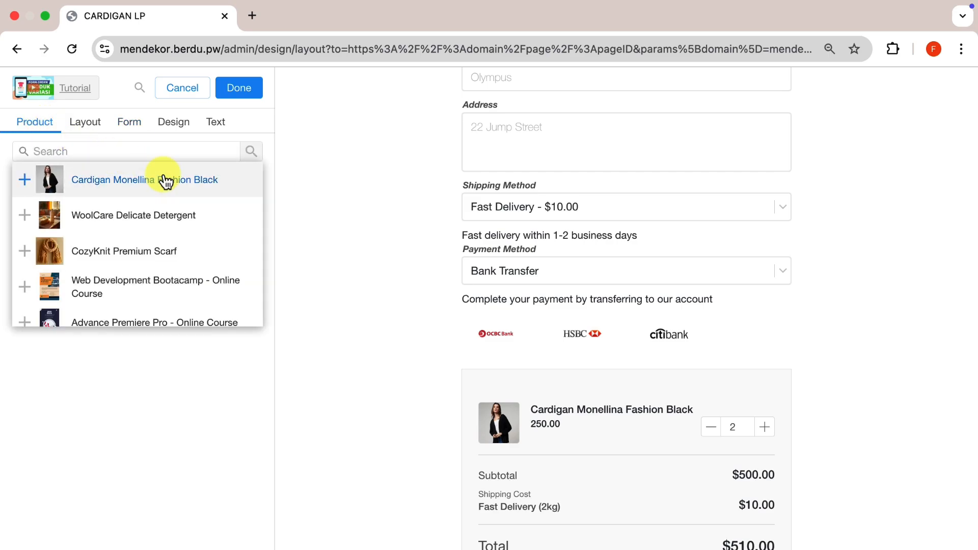
pyautogui.click(93, 366)
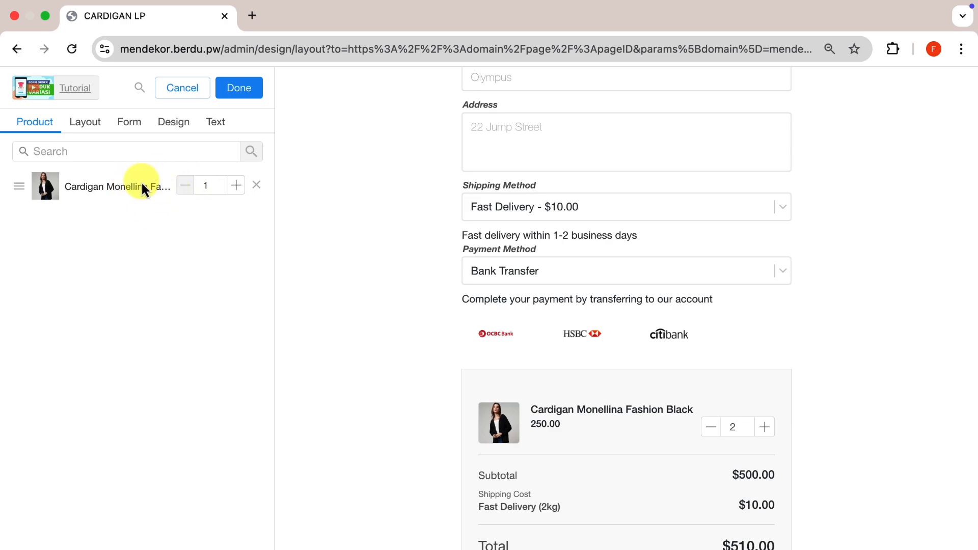
pyautogui.click(129, 153)
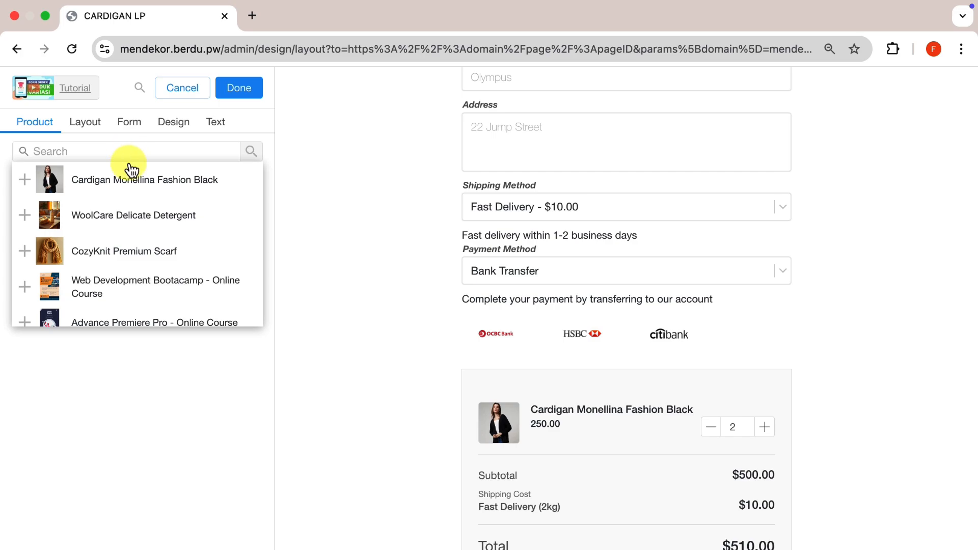
pyautogui.click(125, 250)
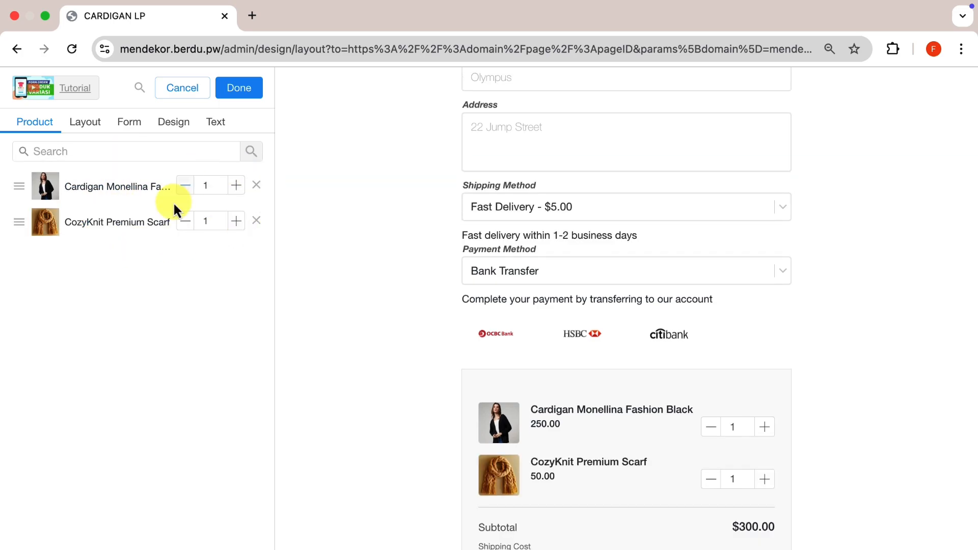
# - Try default quantities of 0 for the cardigan and the scarf, and restore both to 1
pyautogui.click(185, 186)
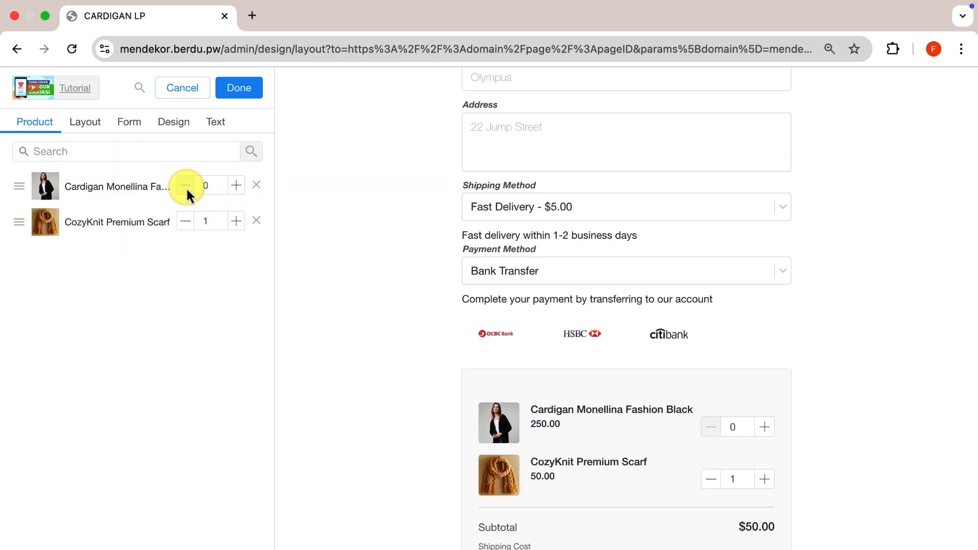
pyautogui.click(186, 222)
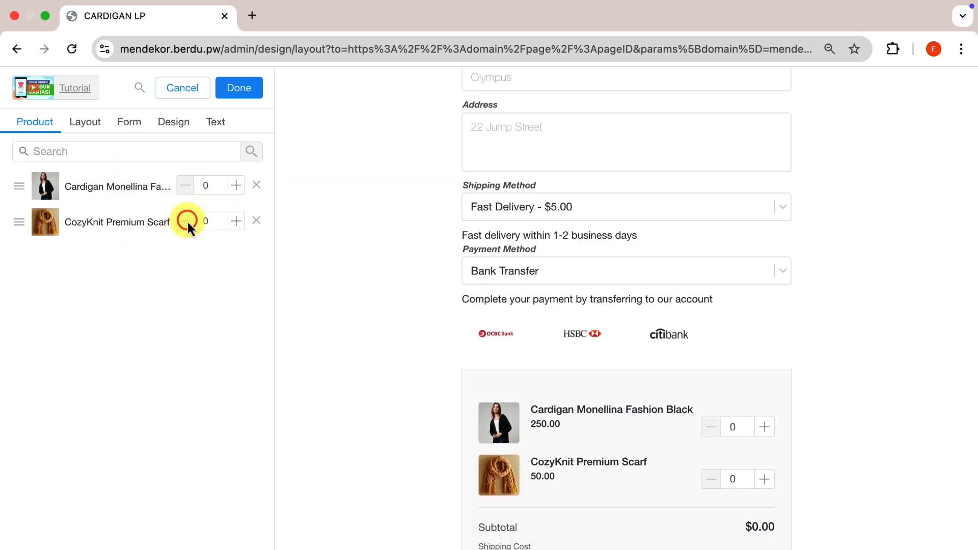
pyautogui.click(237, 189)
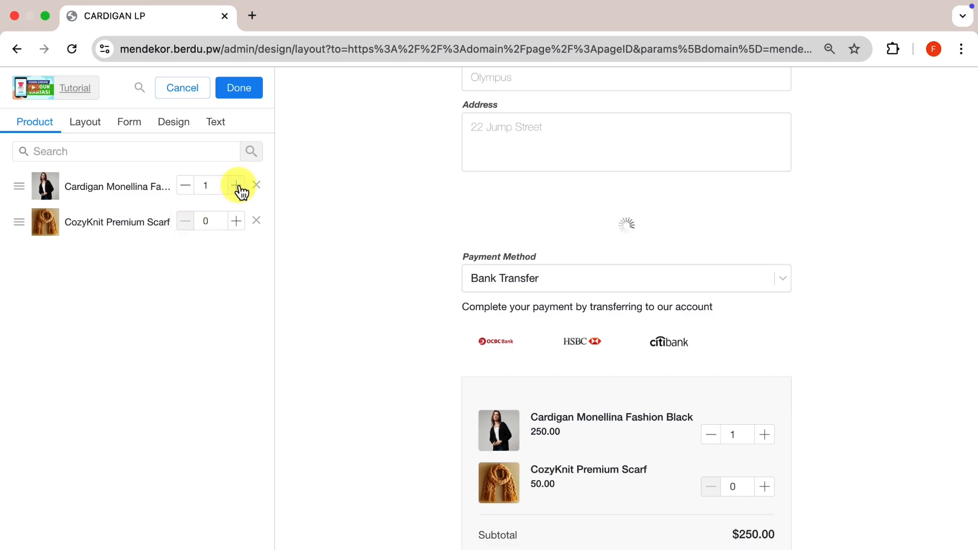
pyautogui.click(239, 225)
# - Add WoolCare Delicate Detergent to the form's products and set the default quantities of the scarf and detergent to 0
pyautogui.click(178, 151)
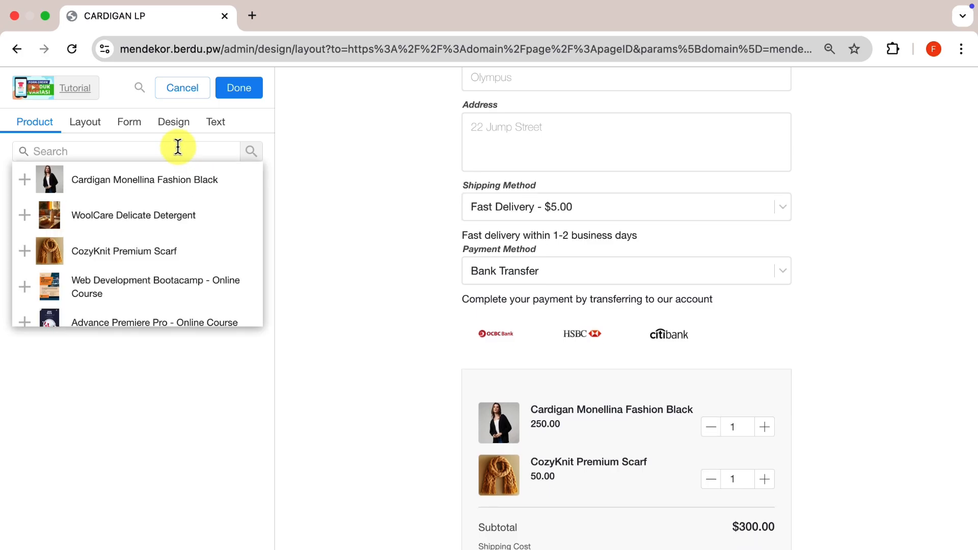
pyautogui.click(160, 215)
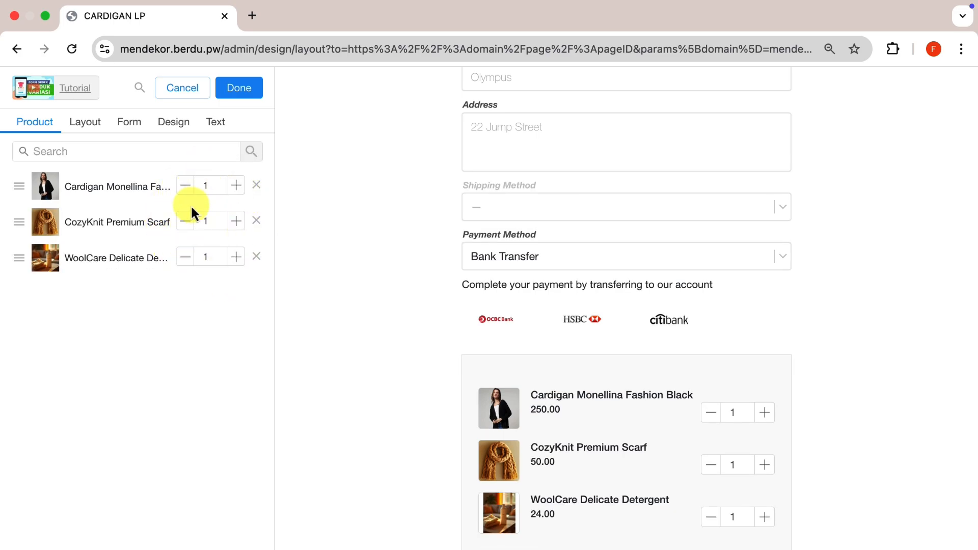
pyautogui.click(185, 222)
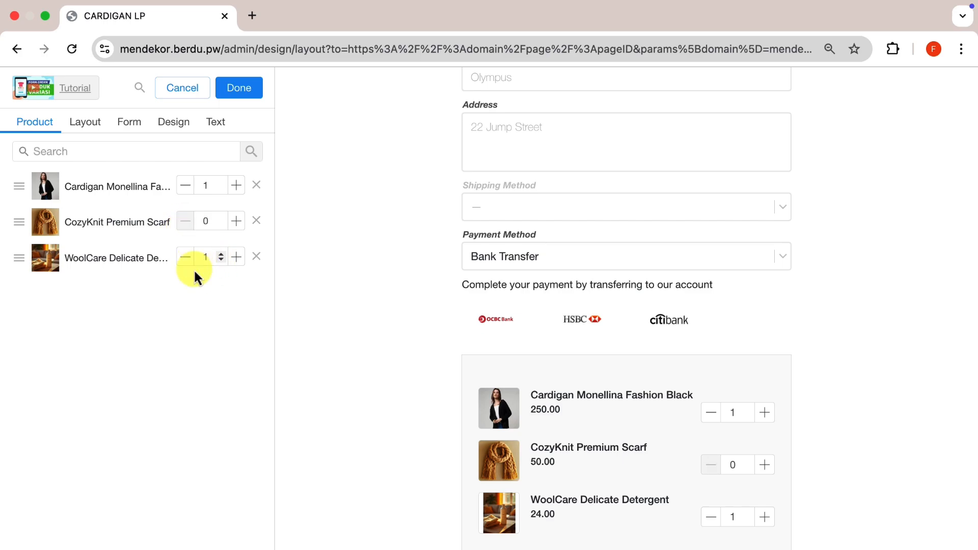
pyautogui.click(185, 257)
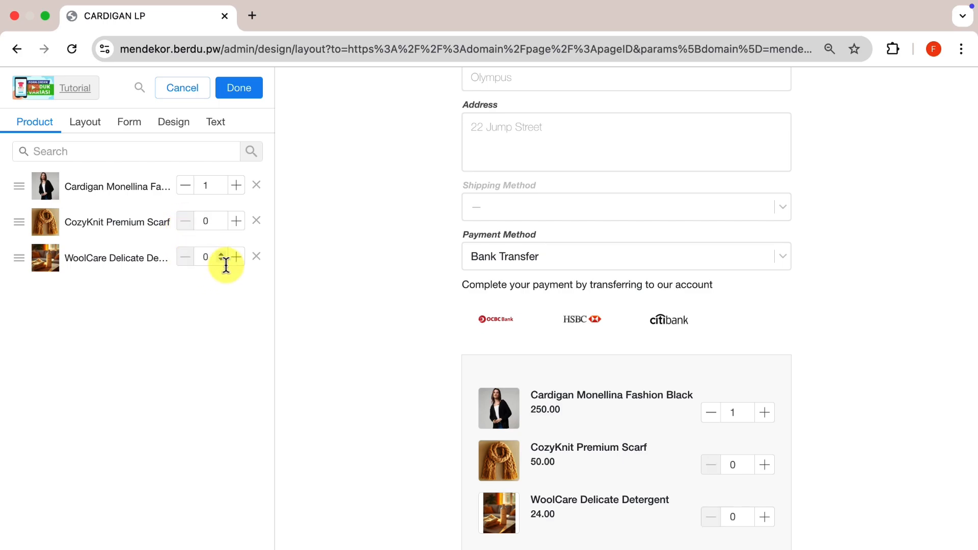
# - Set the checkout form's Form Position to Bottom so the order summary comes above the customer fields
pyautogui.scroll(-1, 349, 328)
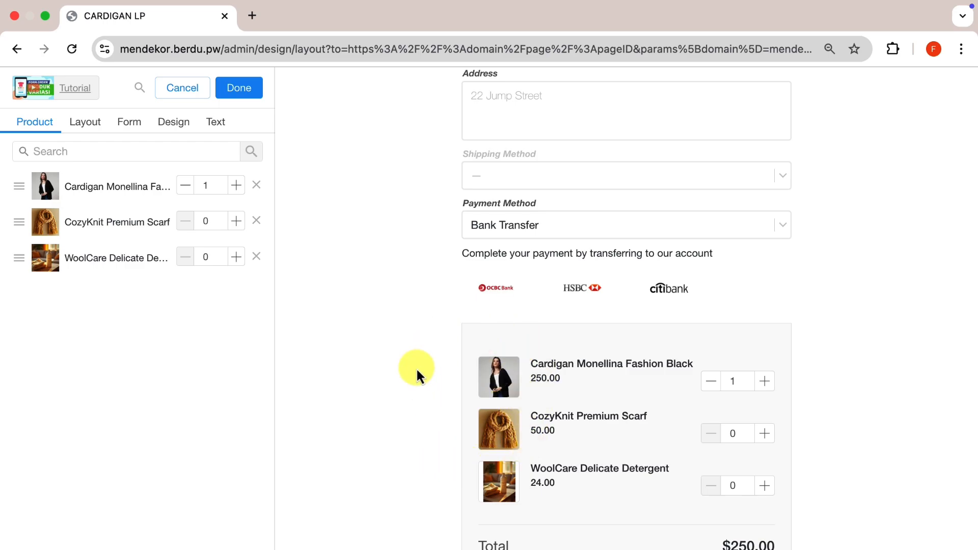
pyautogui.click(83, 123)
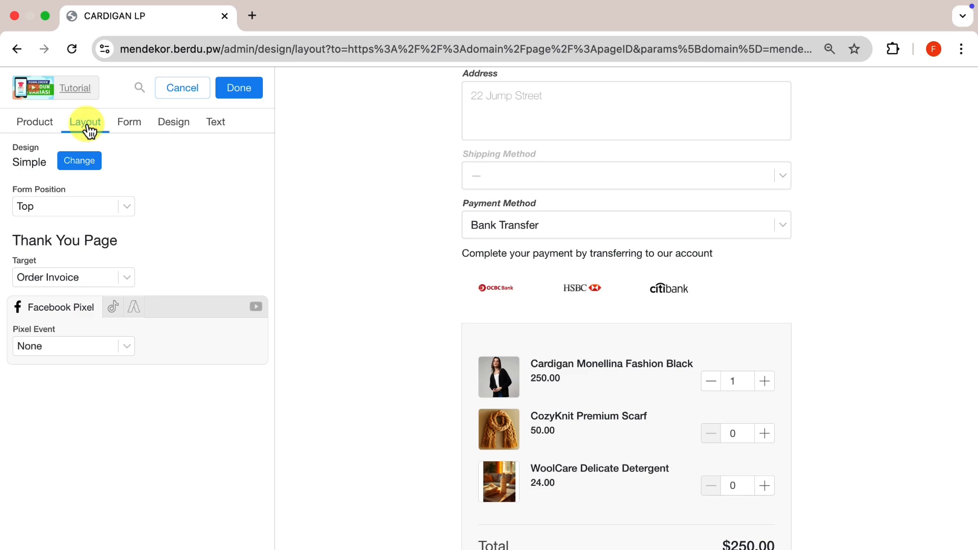
pyautogui.click(108, 210)
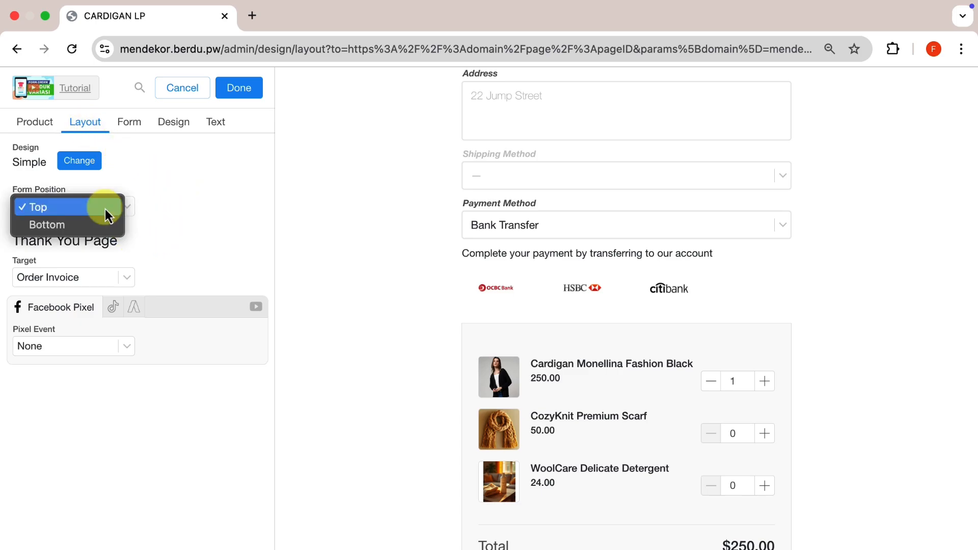
pyautogui.click(83, 221)
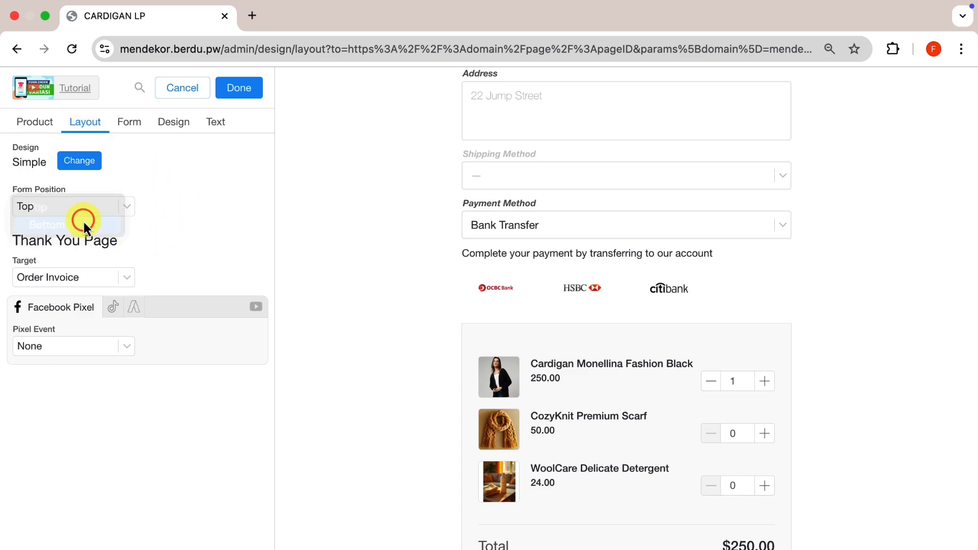
# - Apply the checkout form settings, move Checkout Form - Simple above Footer - Basic in the section list, and save the page
pyautogui.click(242, 97)
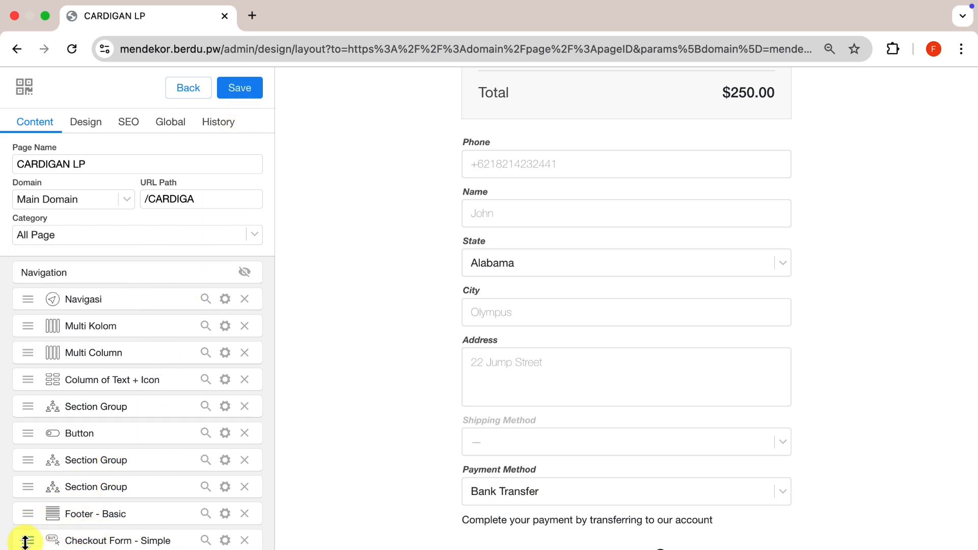
pyautogui.moveTo(25, 541); pyautogui.dragTo(27, 516)
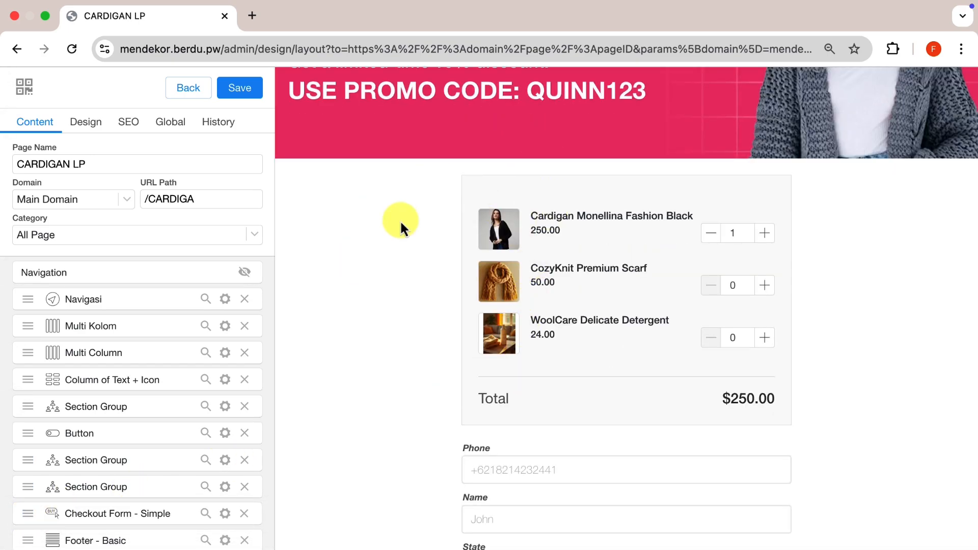
pyautogui.click(235, 101)
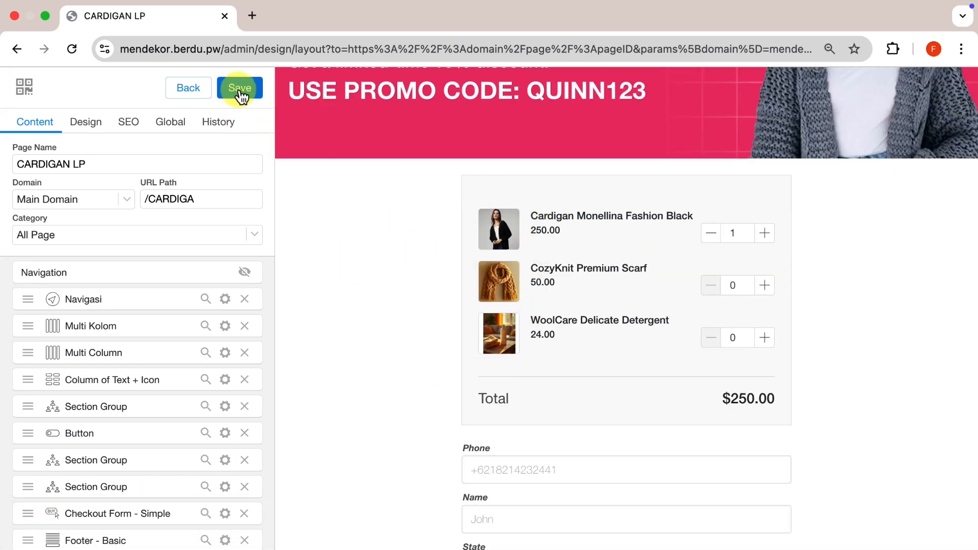
# - Open the published CARDIGAN LP page and examine the product list and order summary in its checkout form
pyautogui.click(792, 105)
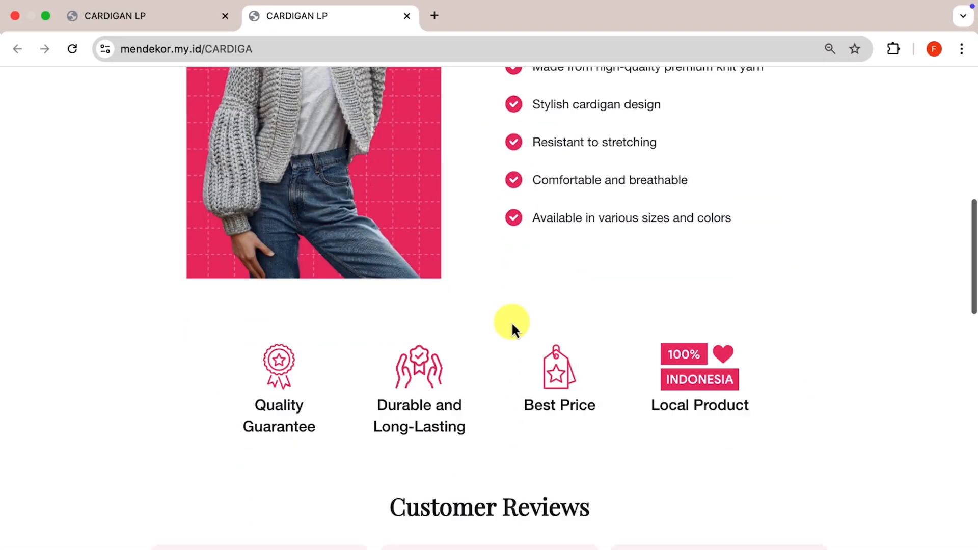
pyautogui.scroll(-10, 511, 322)
pyautogui.click(512, 326)
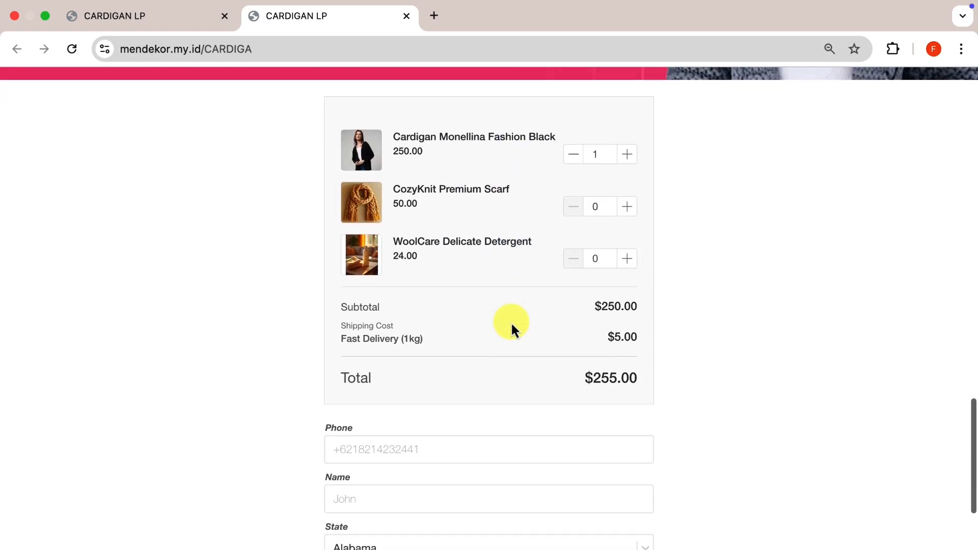
pyautogui.scroll(1, 511, 322)
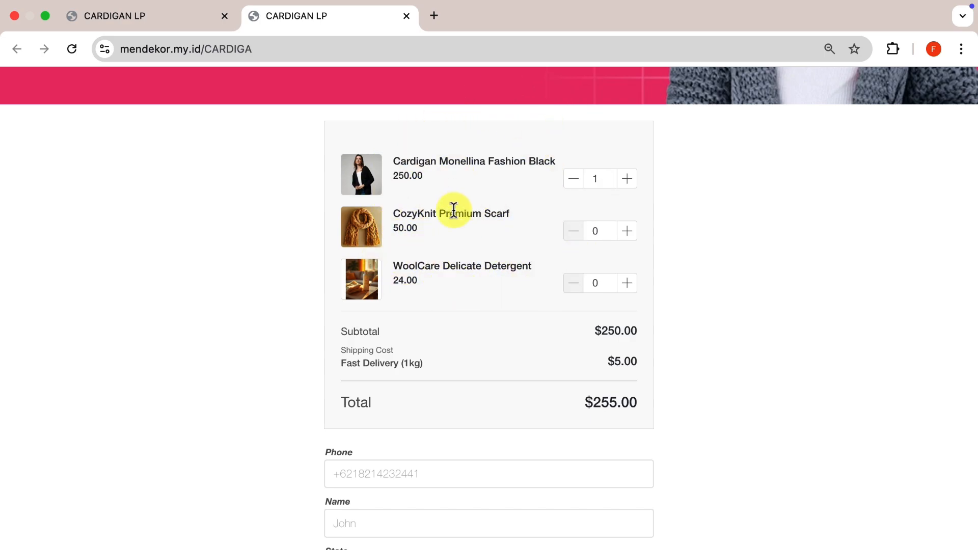
# - Set the order quantities on the live form to 2 cardigans, 2 CozyKnit Premium Scarves and 1 WoolCare Delicate Detergent
pyautogui.click(628, 233)
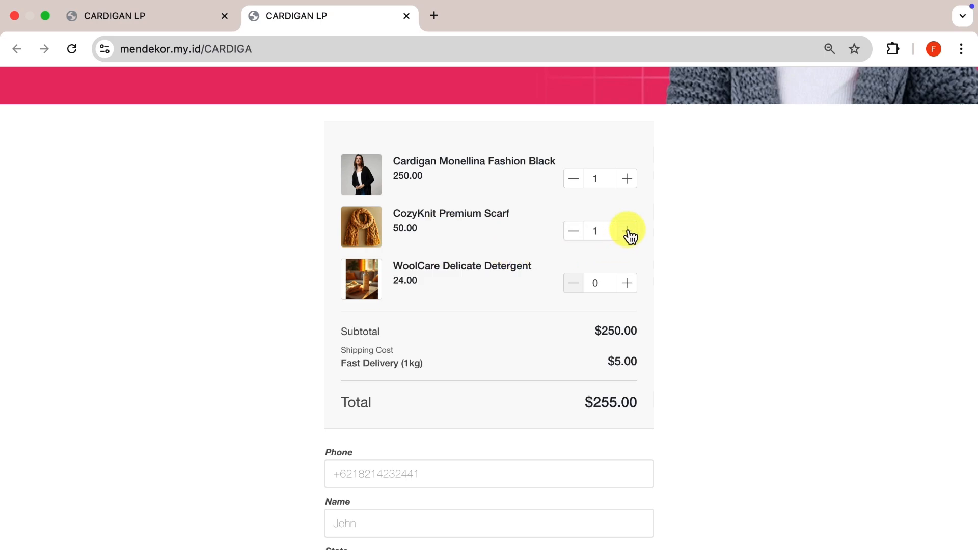
pyautogui.click(630, 286)
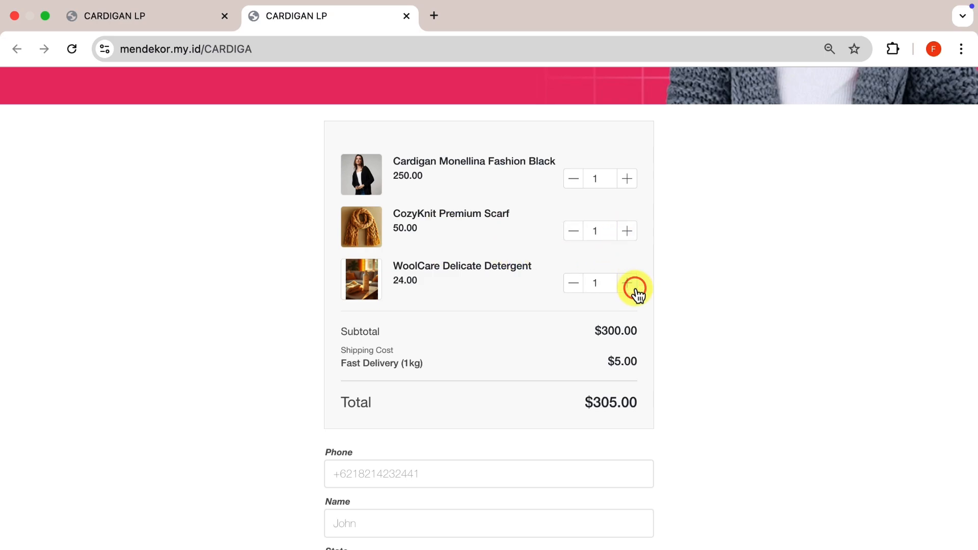
pyautogui.click(631, 239)
pyautogui.click(629, 178)
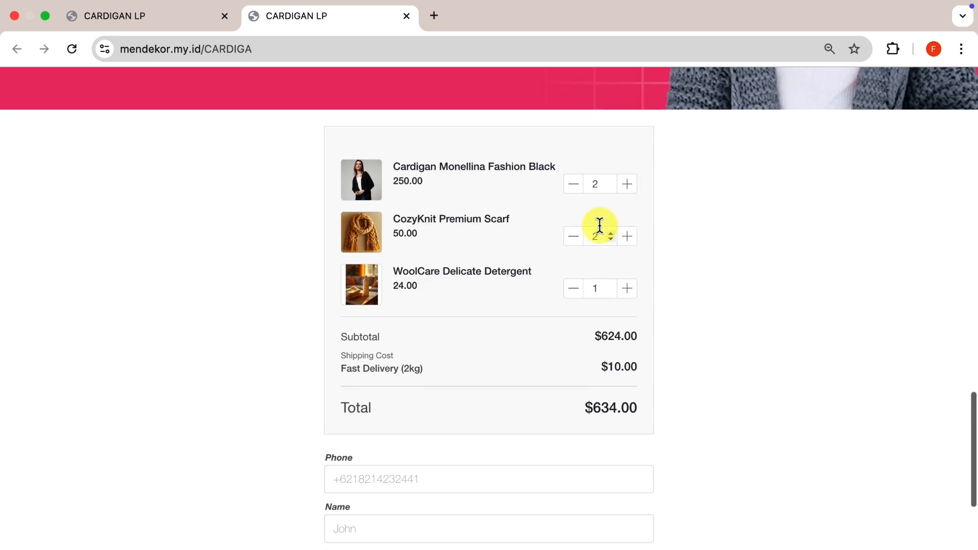
pyautogui.scroll(1, 550, 219)
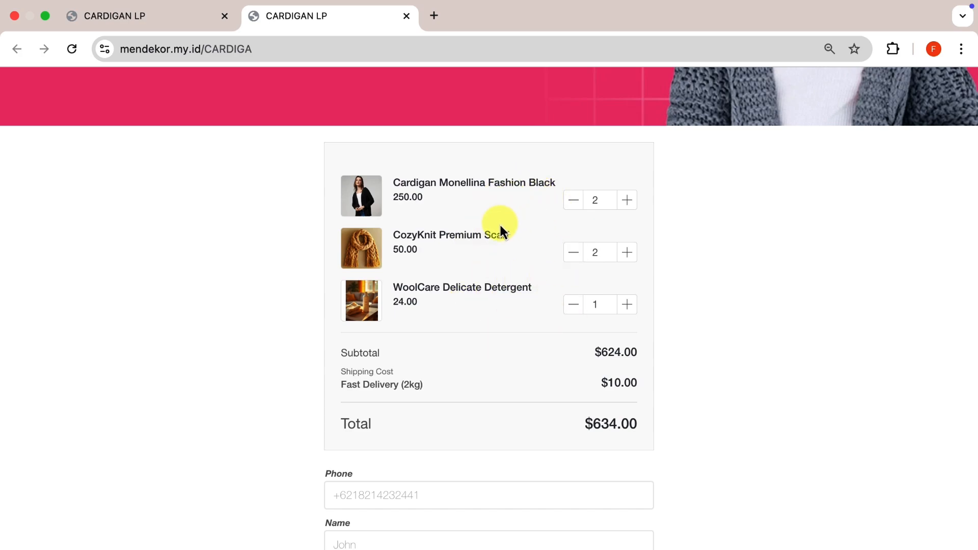